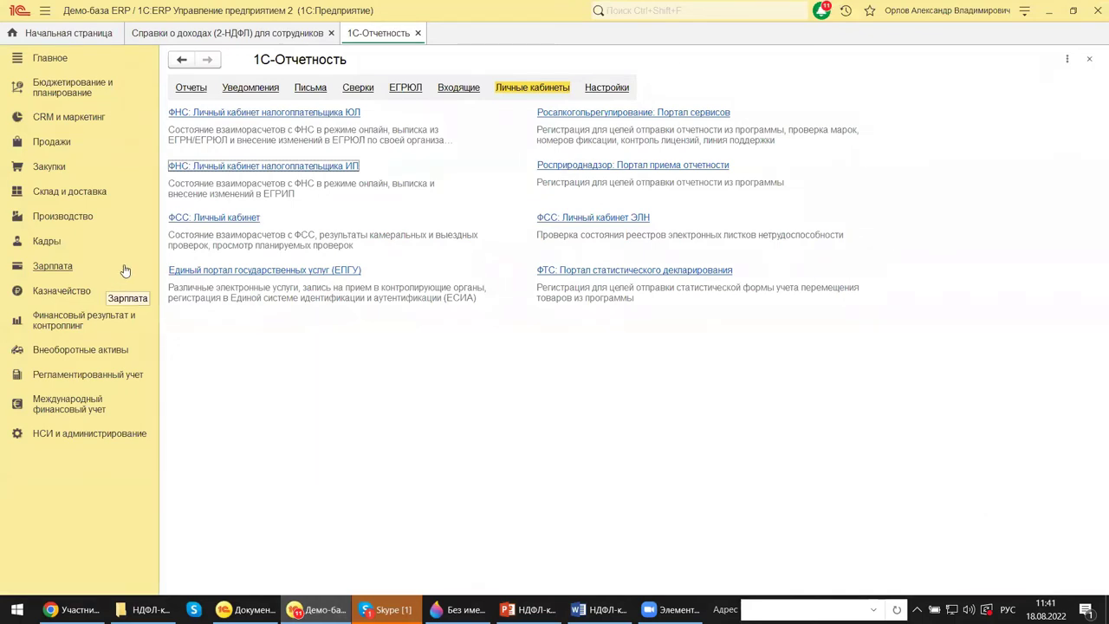
View the regulated reports list, look through the document types under Сообщения в контролирующие органы, and close that form
left_click(192, 88)
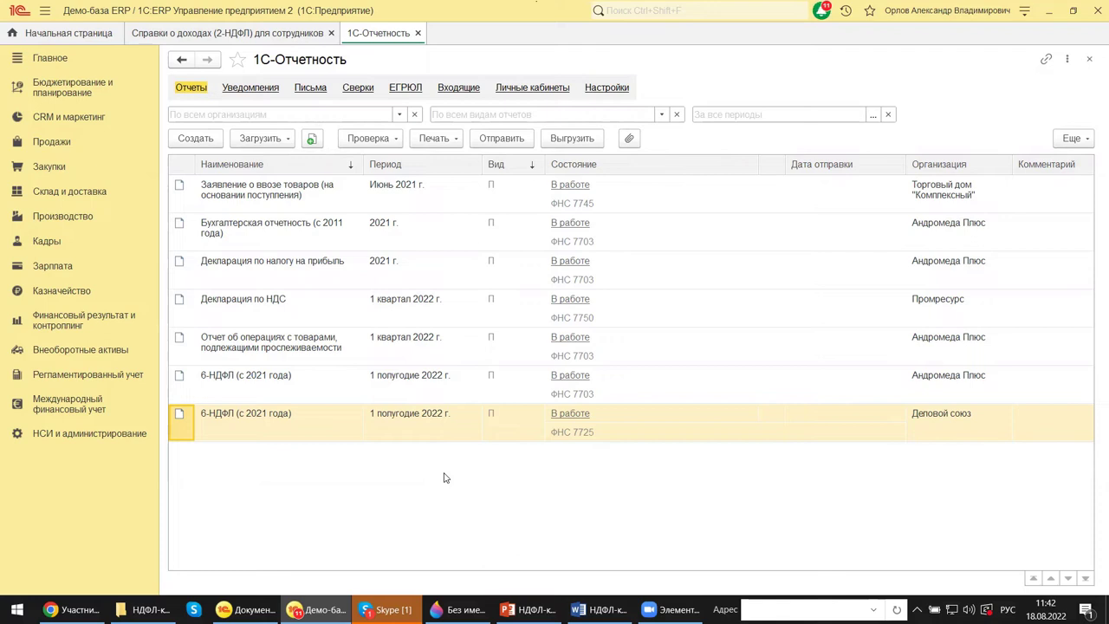
left_click(122, 380)
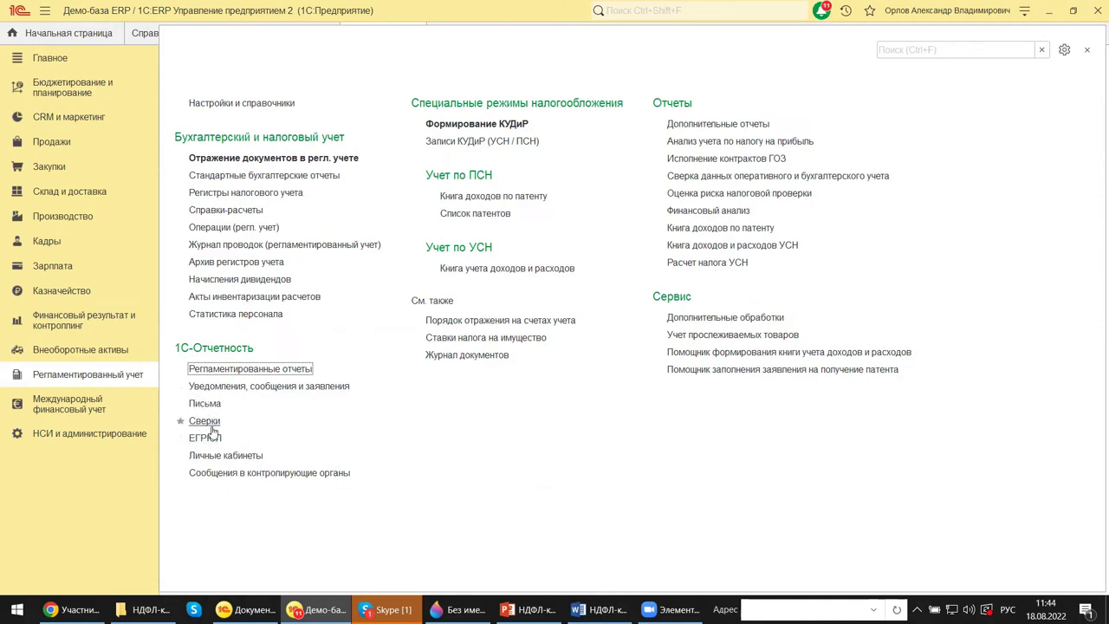
left_click(215, 473)
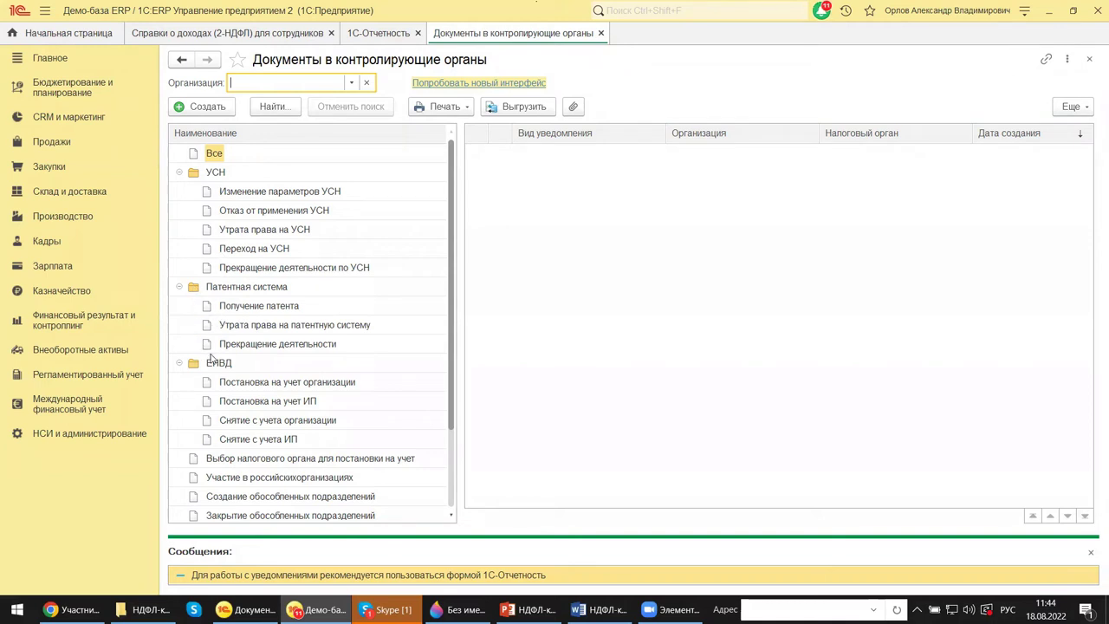
scroll(210, 355, "down", 1)
scroll(211, 357, "up", 1)
left_click(1093, 65)
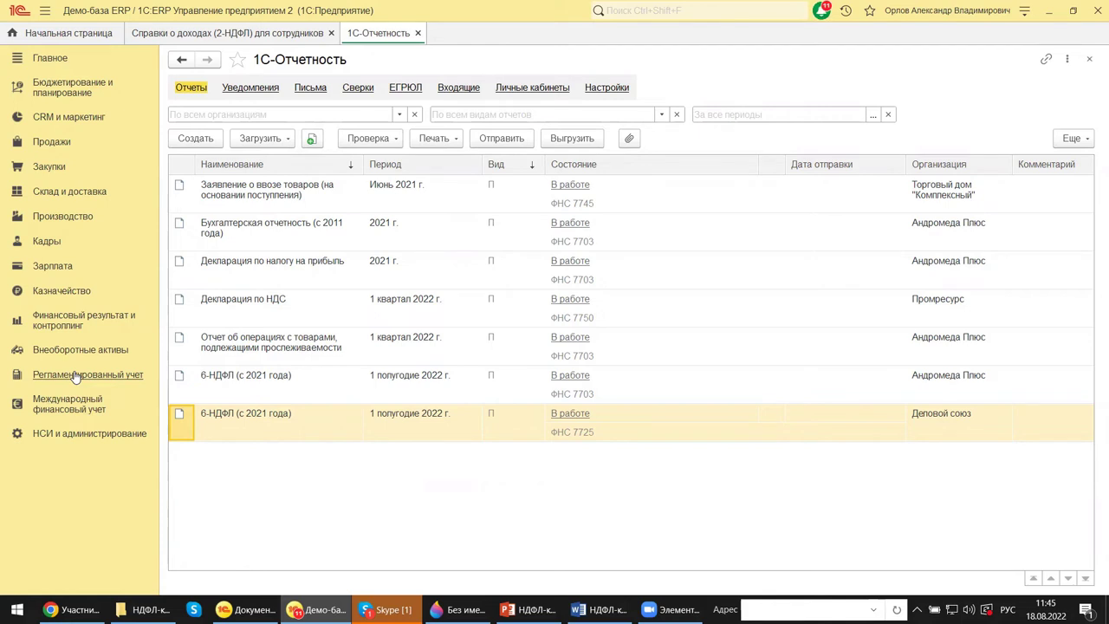
Open the Справки о доходах (2-НДФЛ) для сотрудников list from the Зарплата section
left_click(50, 267)
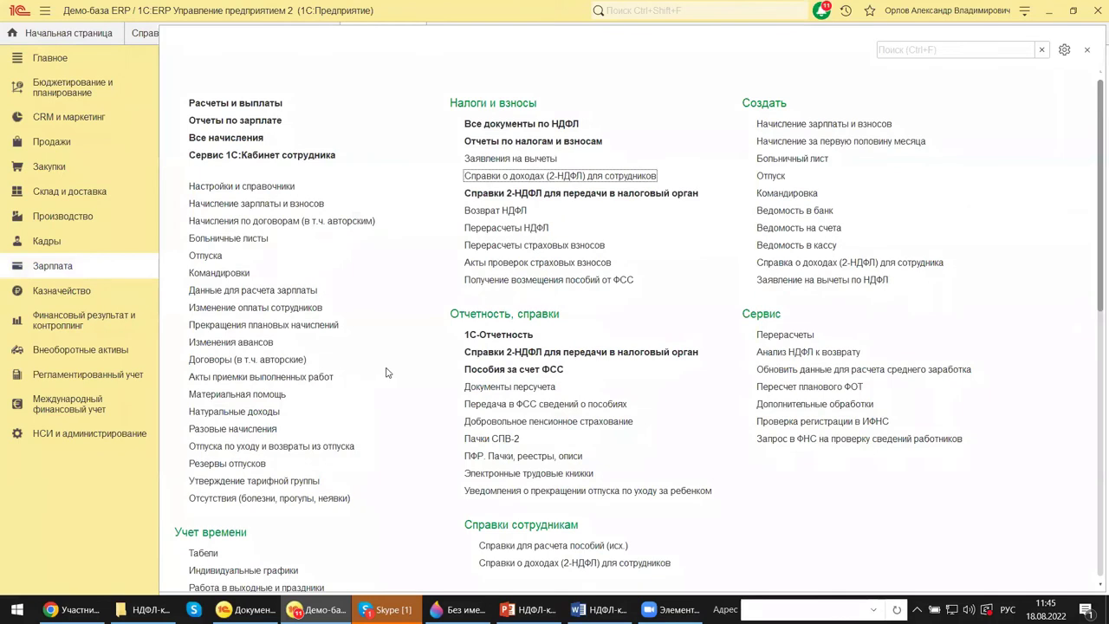
scroll(387, 373, "down", 2)
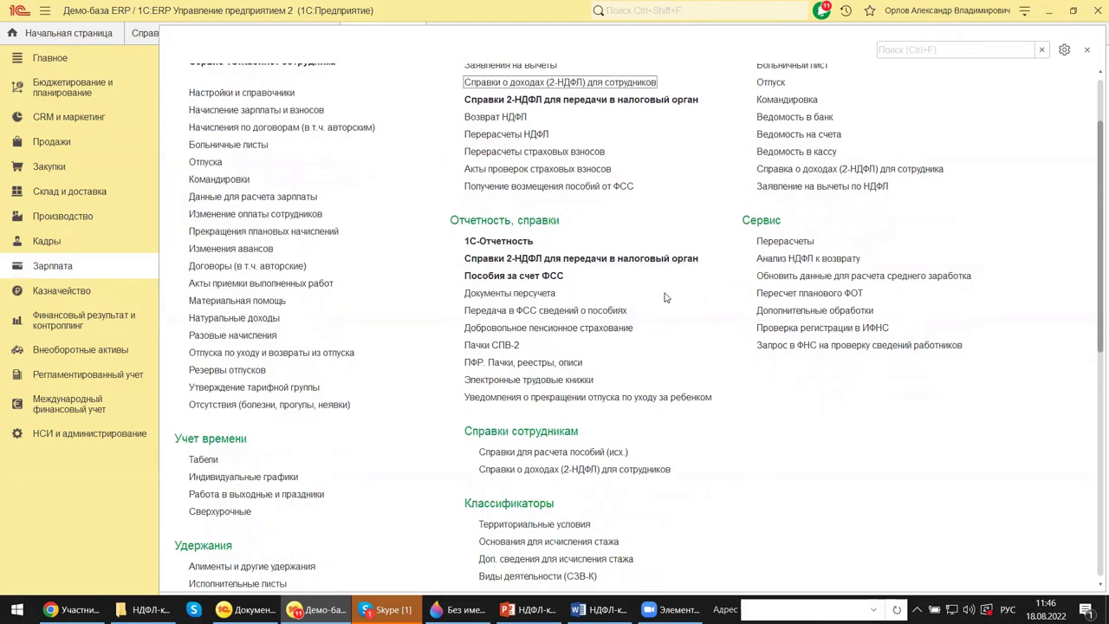
scroll(673, 307, "down", 1)
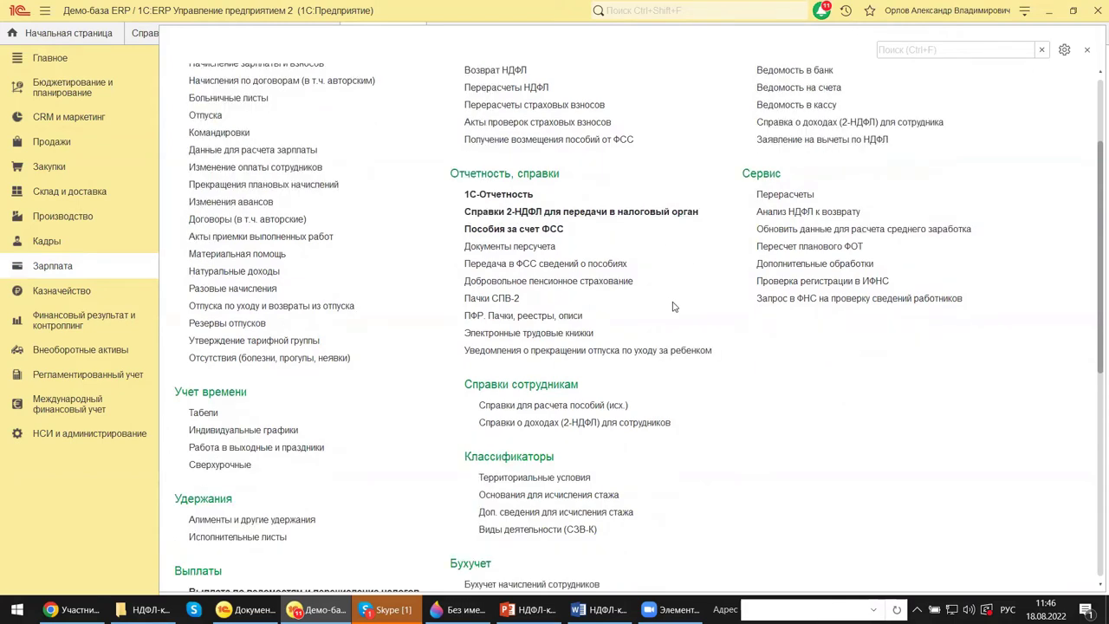
scroll(674, 306, "down", 1)
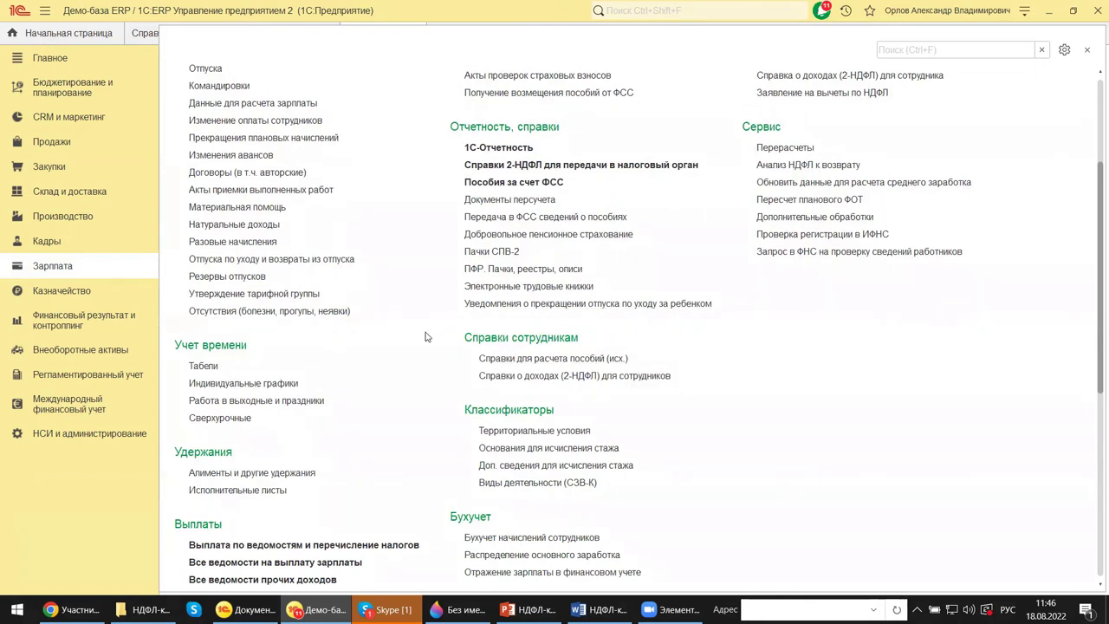
left_click(506, 378)
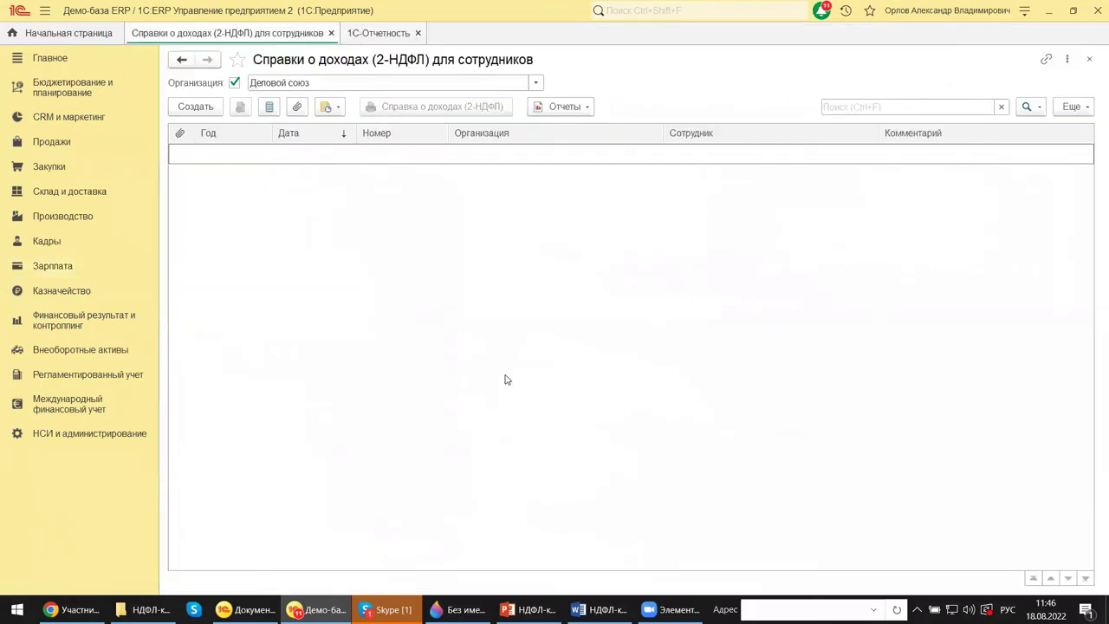
Start a new 2-НДФЛ income certificate and view the list of individuals for the employee field without choosing anyone
left_click(192, 105)
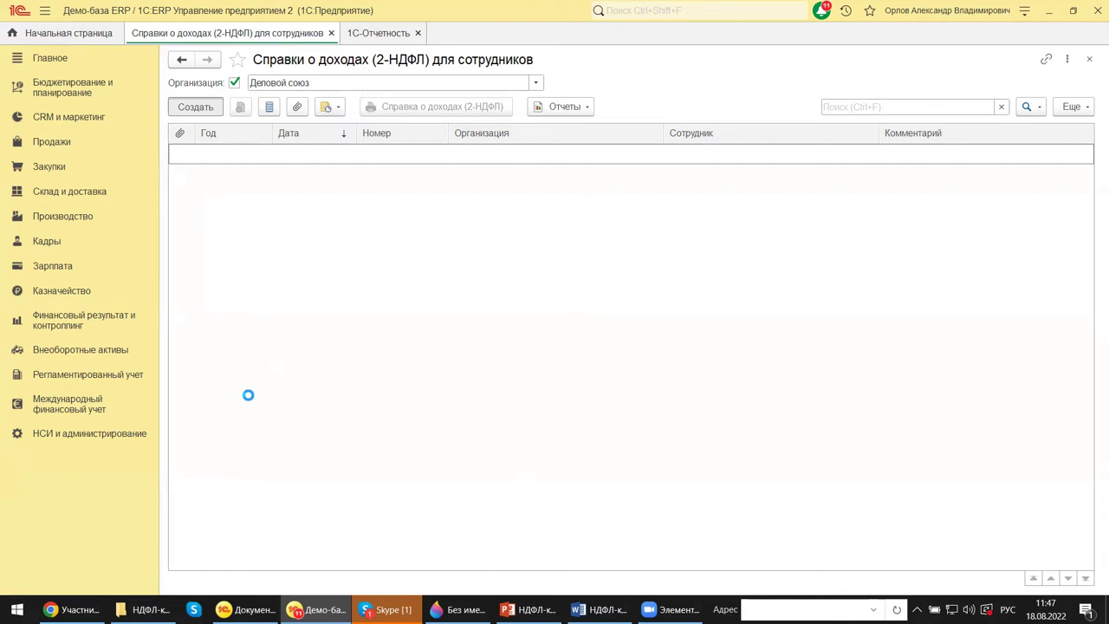
mouse_move(459, 609)
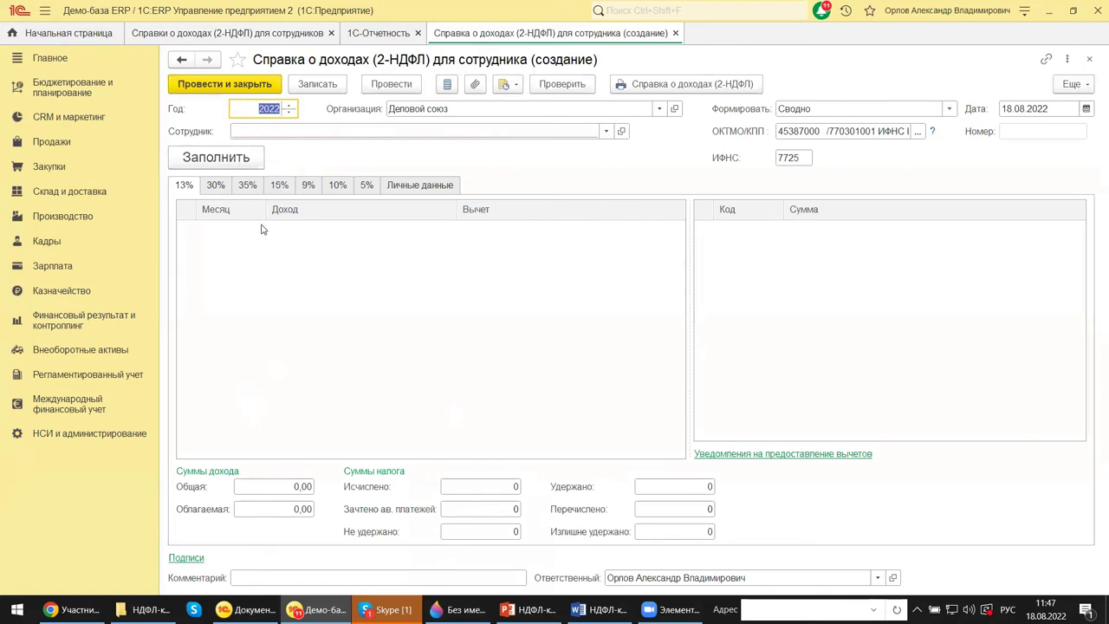
left_click(609, 131)
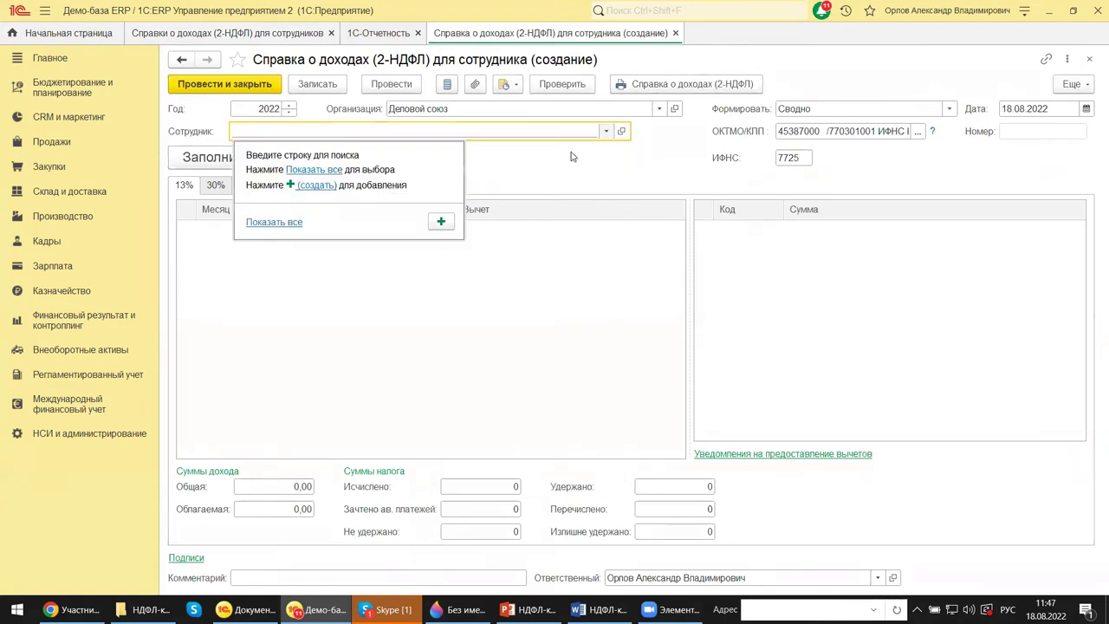
left_click(314, 170)
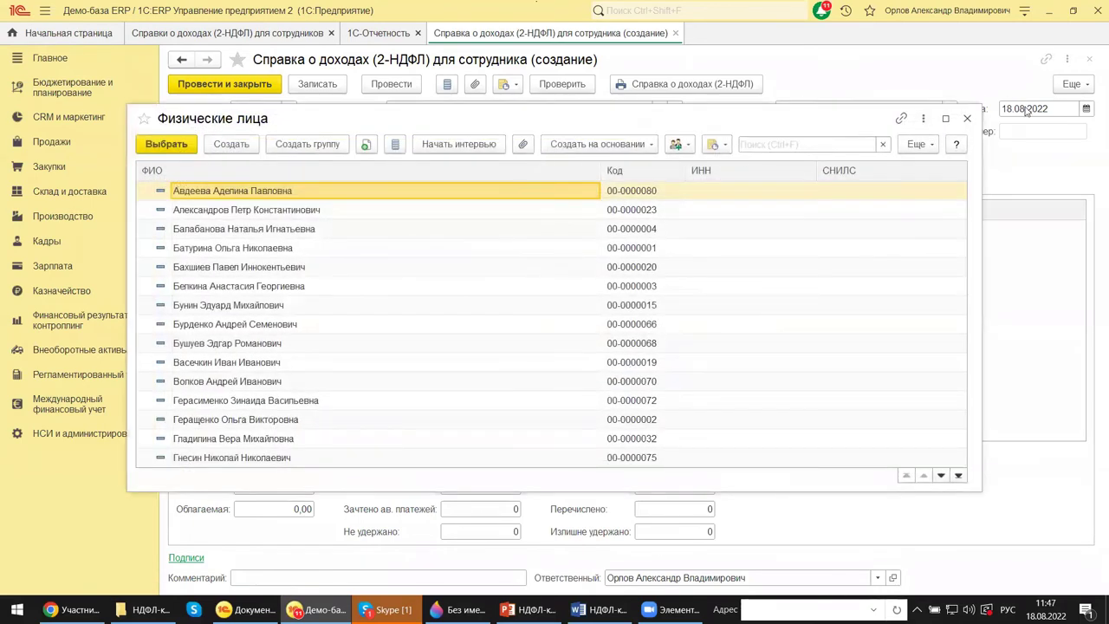
left_click(967, 118)
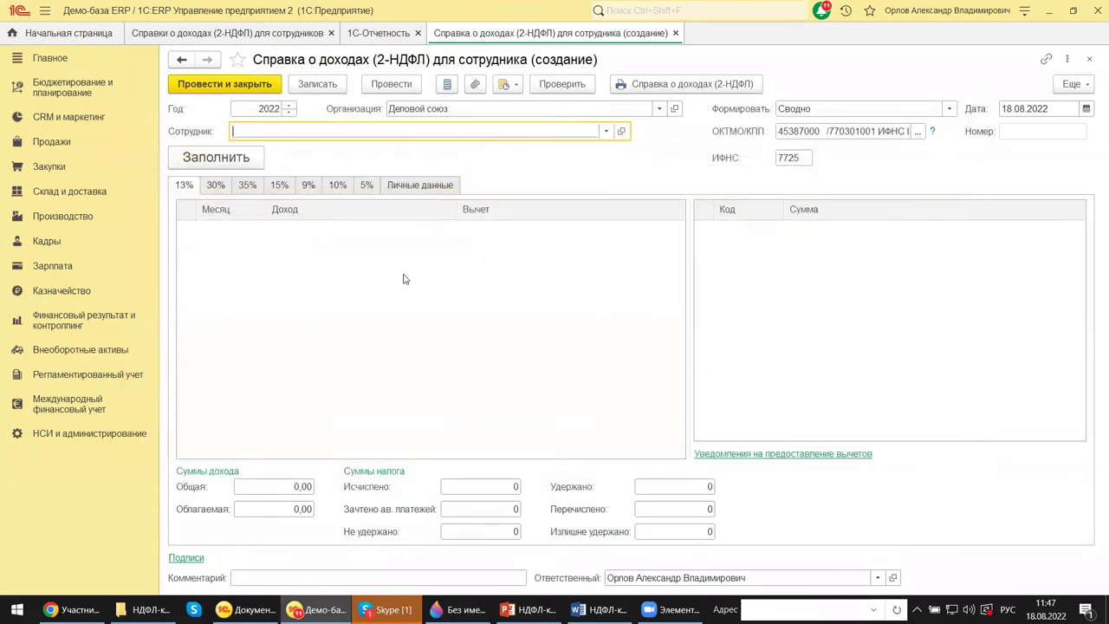
Examine the certificate's 30% and 13% rate pages and income sum fields, keeping Формировать set to Сводно
left_click(218, 187)
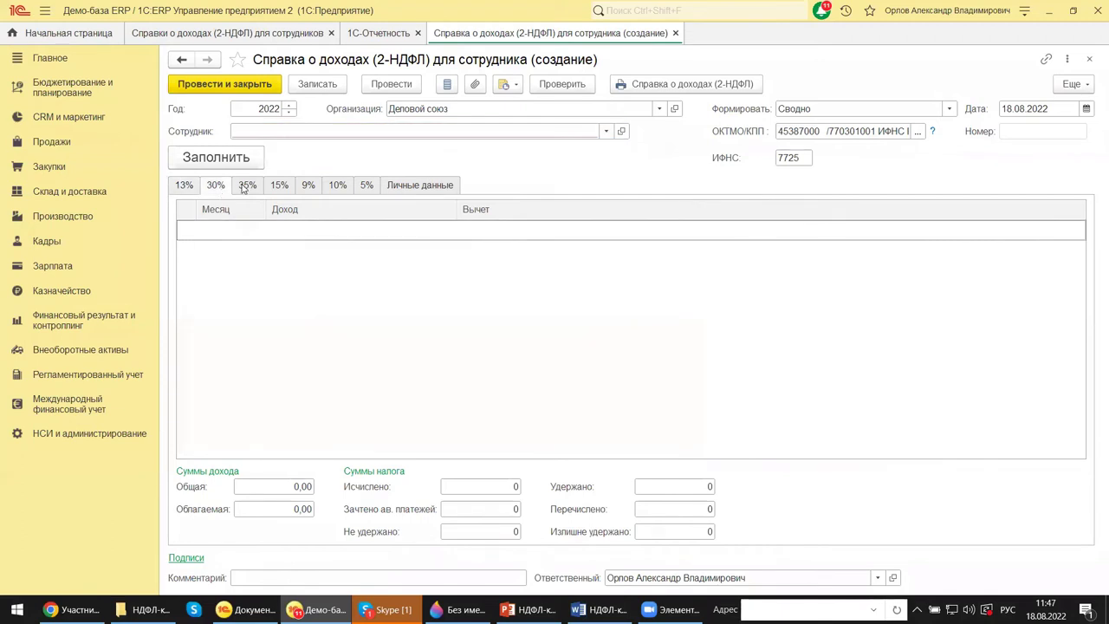
left_click(183, 185)
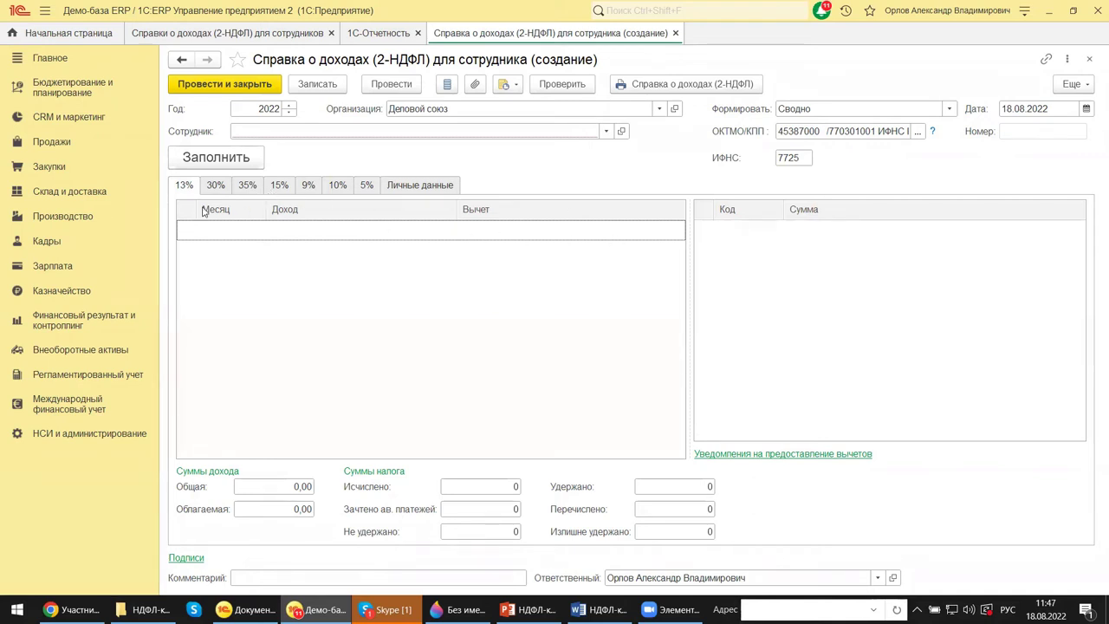
left_click(952, 110)
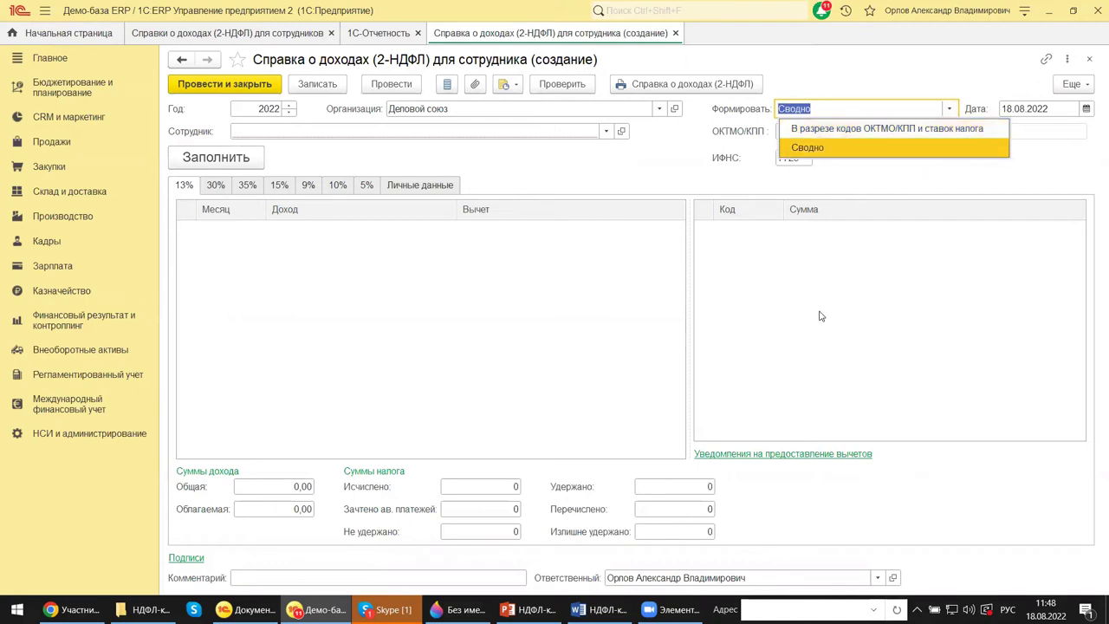
left_click(800, 146)
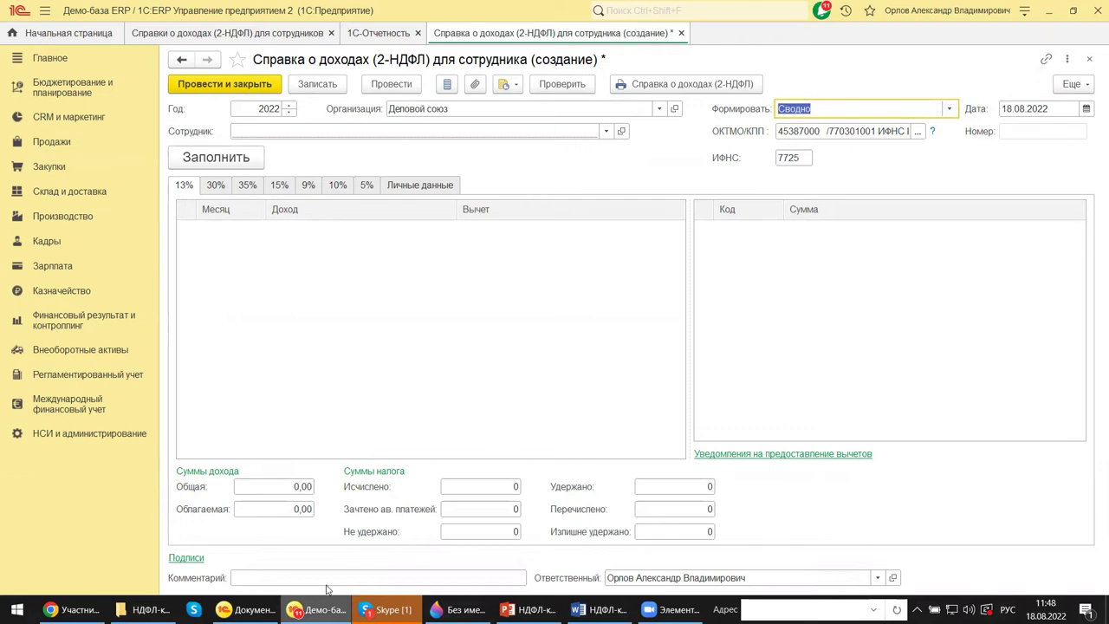
left_click(270, 511)
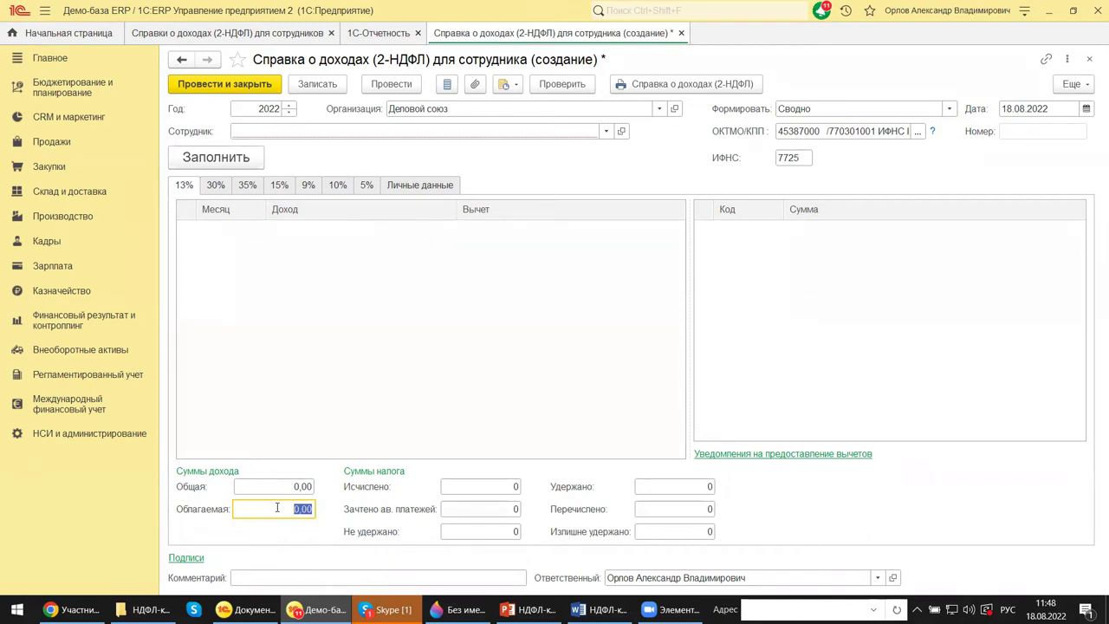
left_click(283, 485)
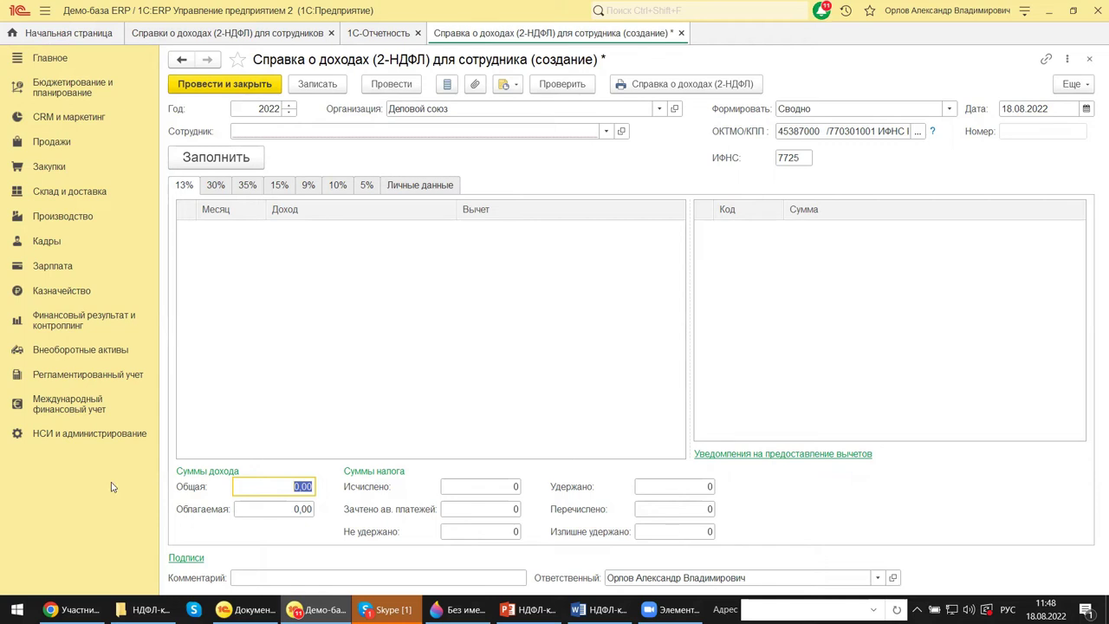
Try to generate the printed Справка о доходах (2-НДФЛ) from the unfilled certificate and decline to continue
left_click(656, 82)
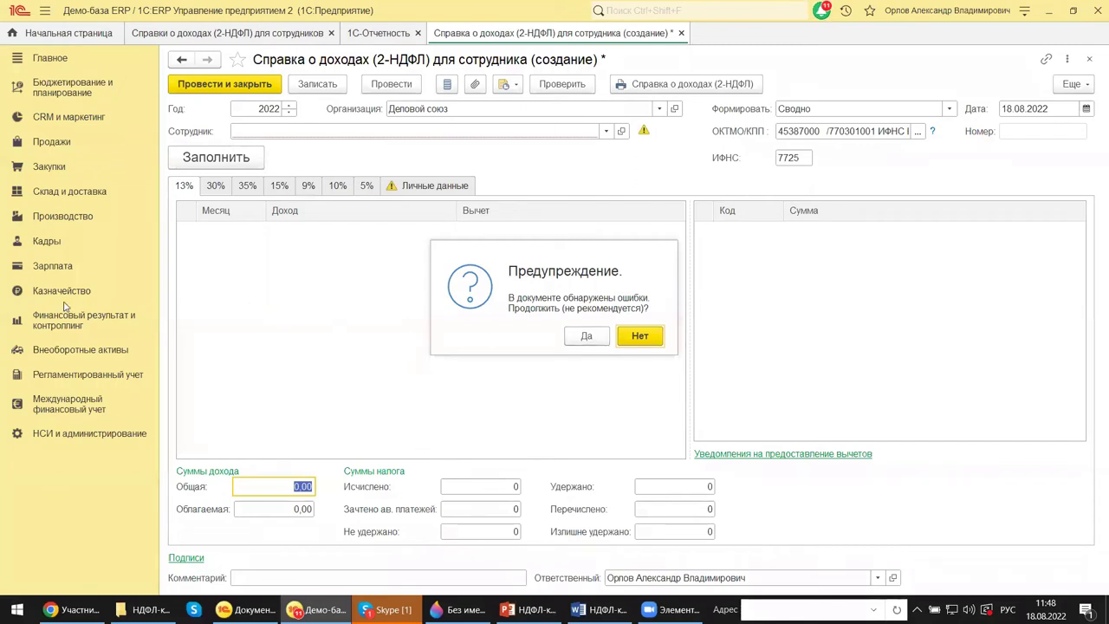
left_click(586, 337)
left_click(640, 336)
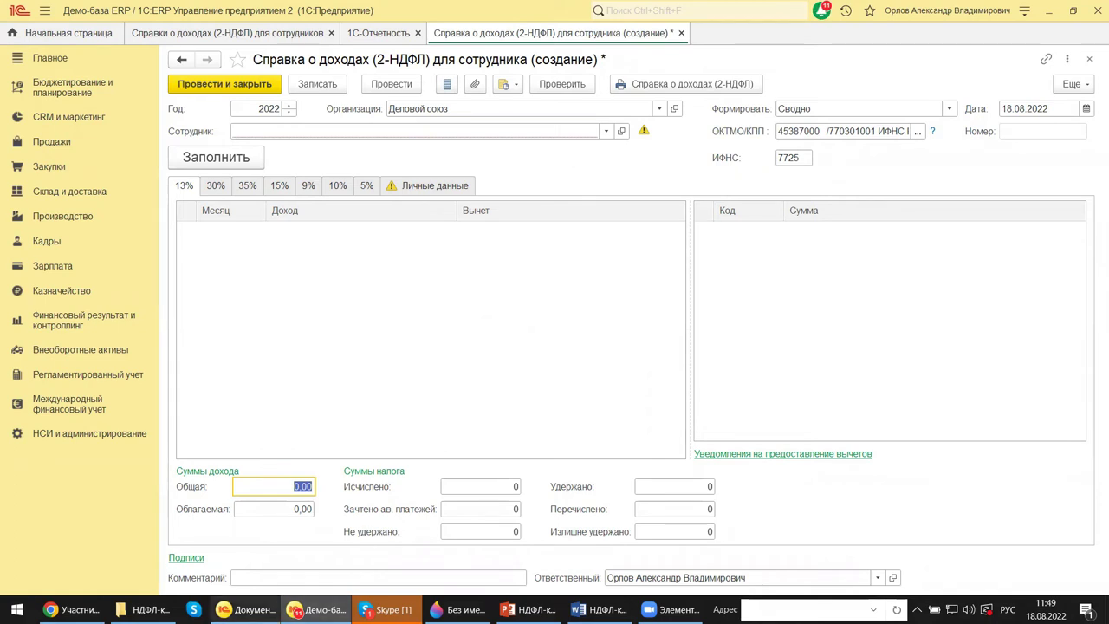
Expand the certificate's signatures and deduction notices sections to view them, and close the certificate without saving
left_click(185, 558)
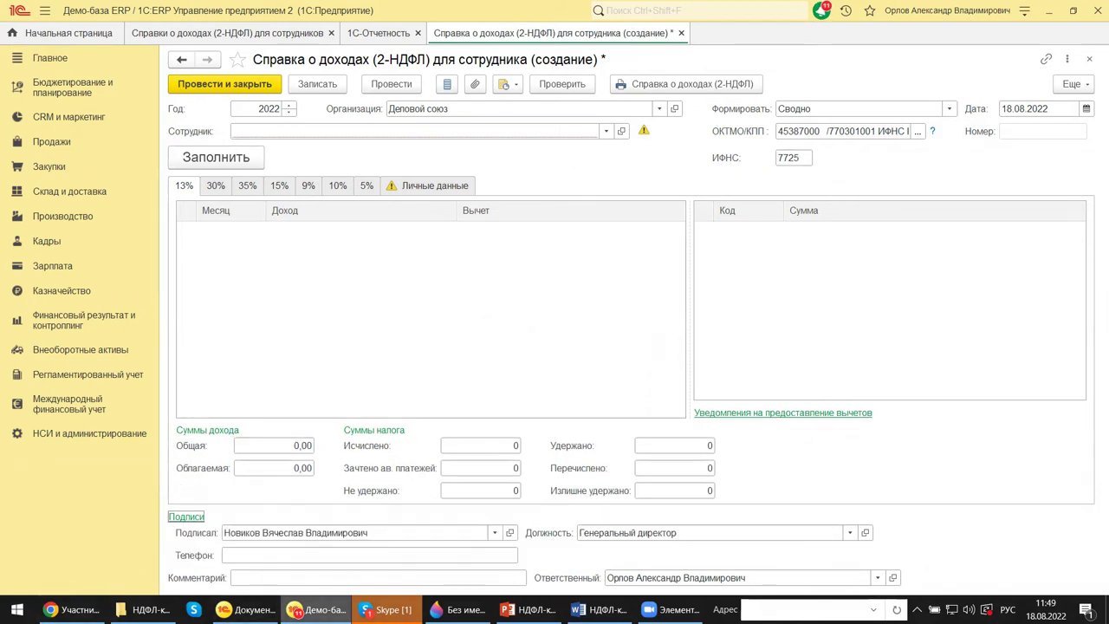
mouse_move(404, 592)
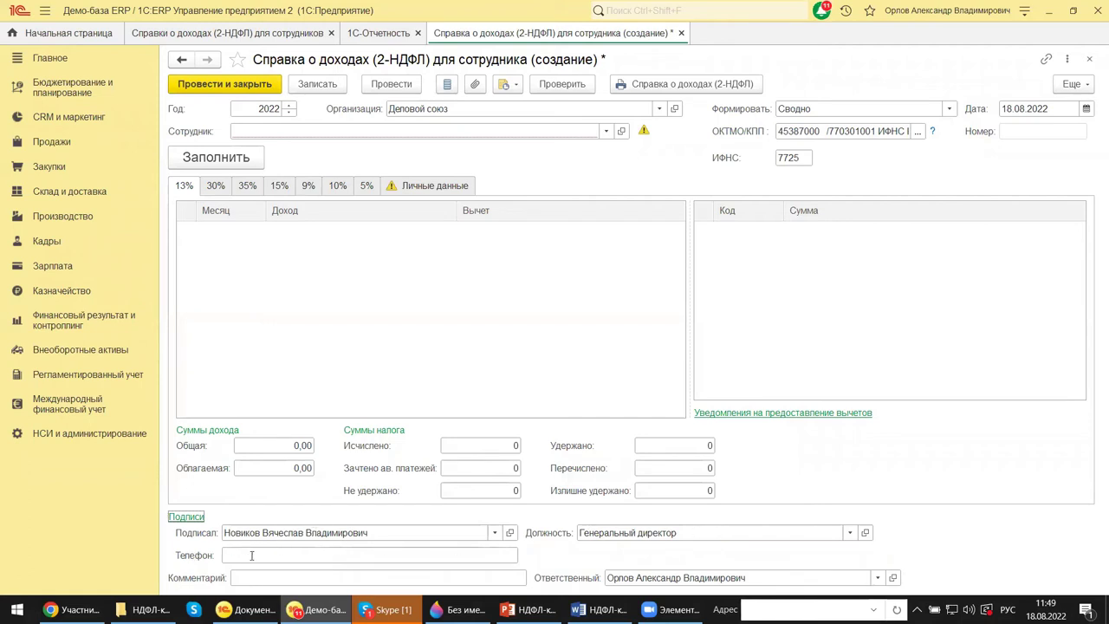
left_click(743, 414)
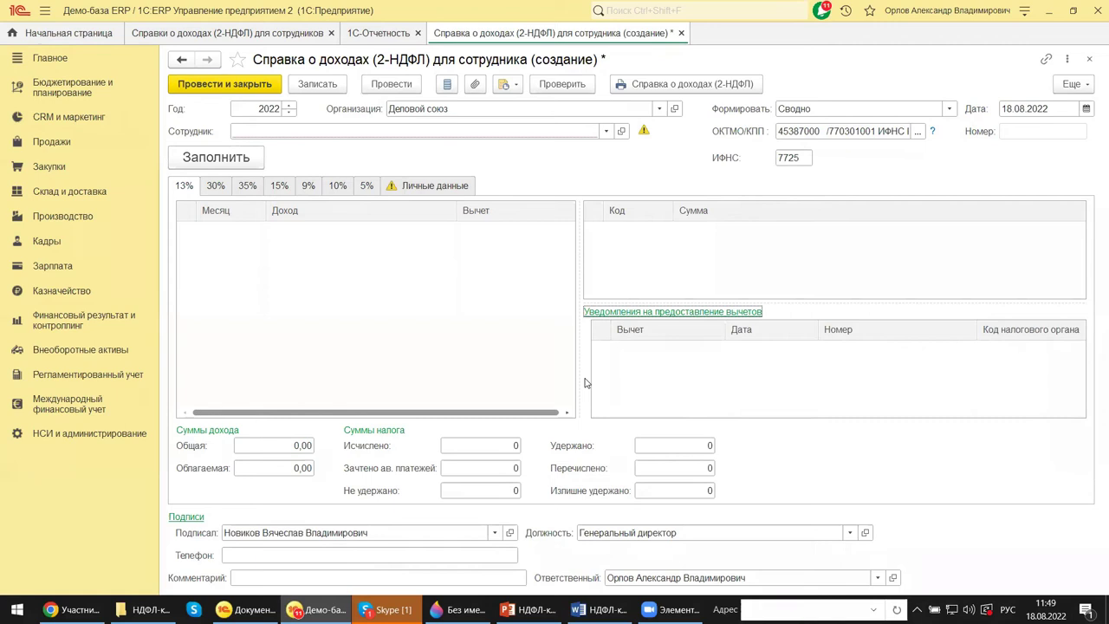
left_click(1090, 61)
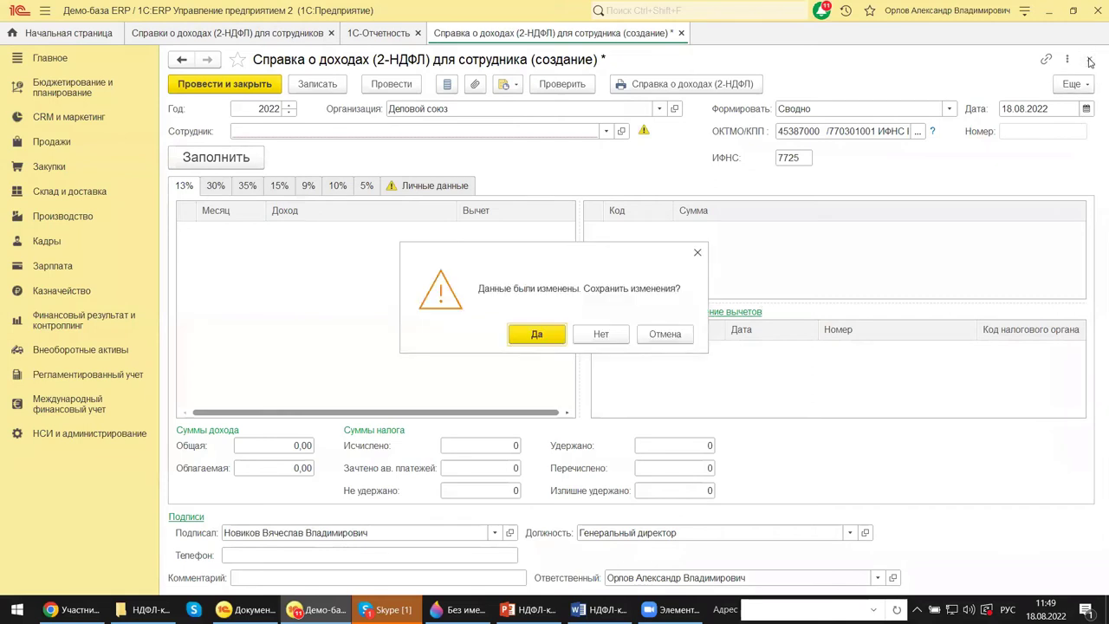
left_click(596, 337)
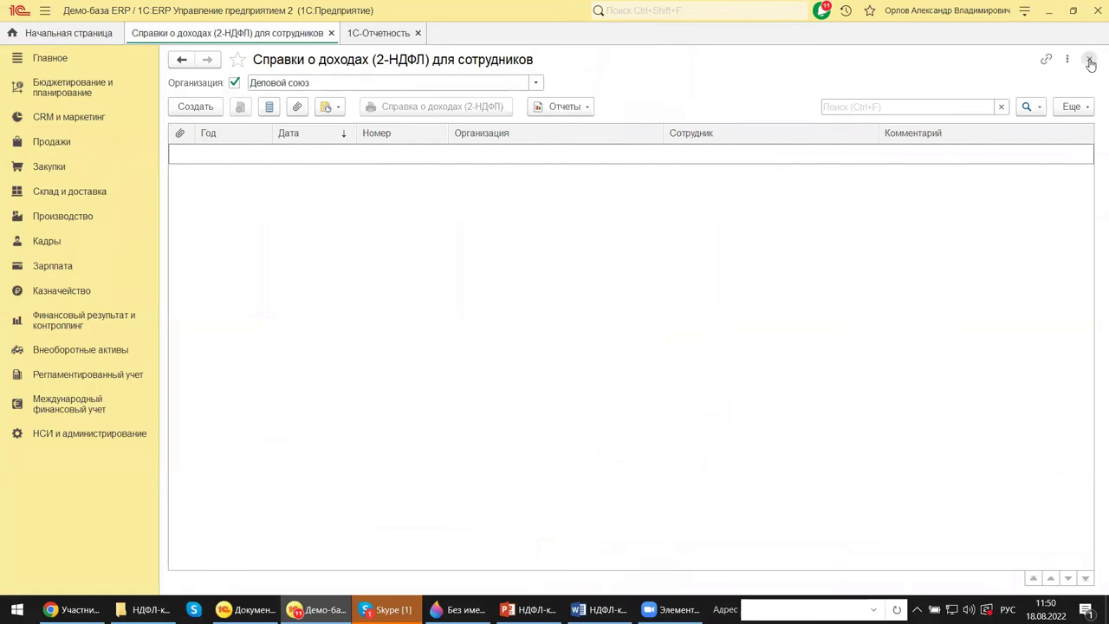
Close the income certificates list and open Отчеты по зарплате from the Зарплата section
key("ctrl+Tab")
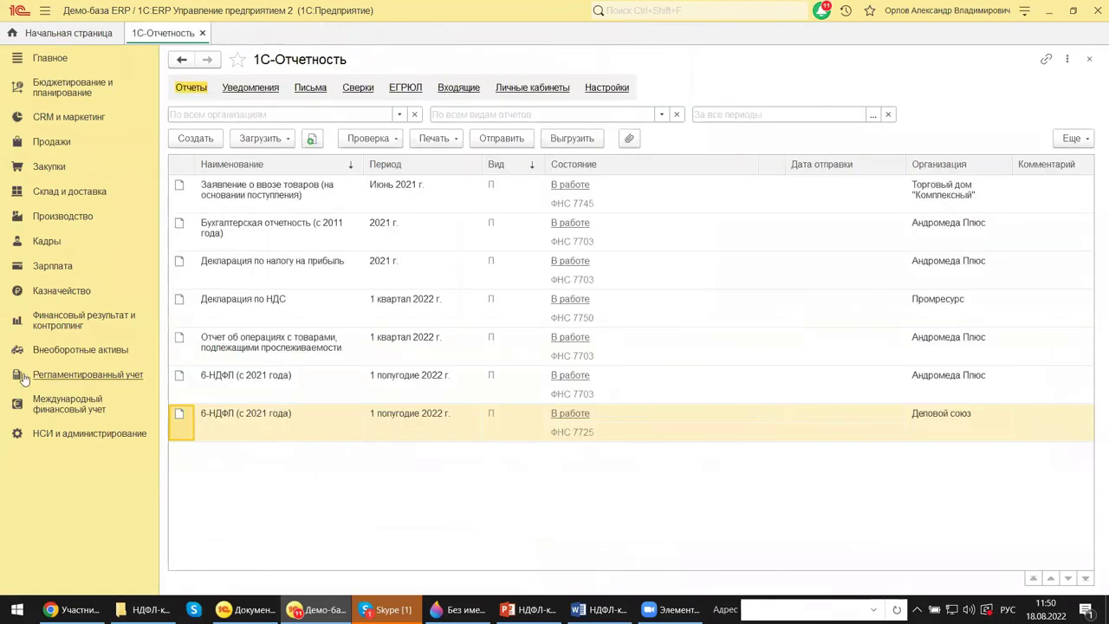
left_click(42, 267)
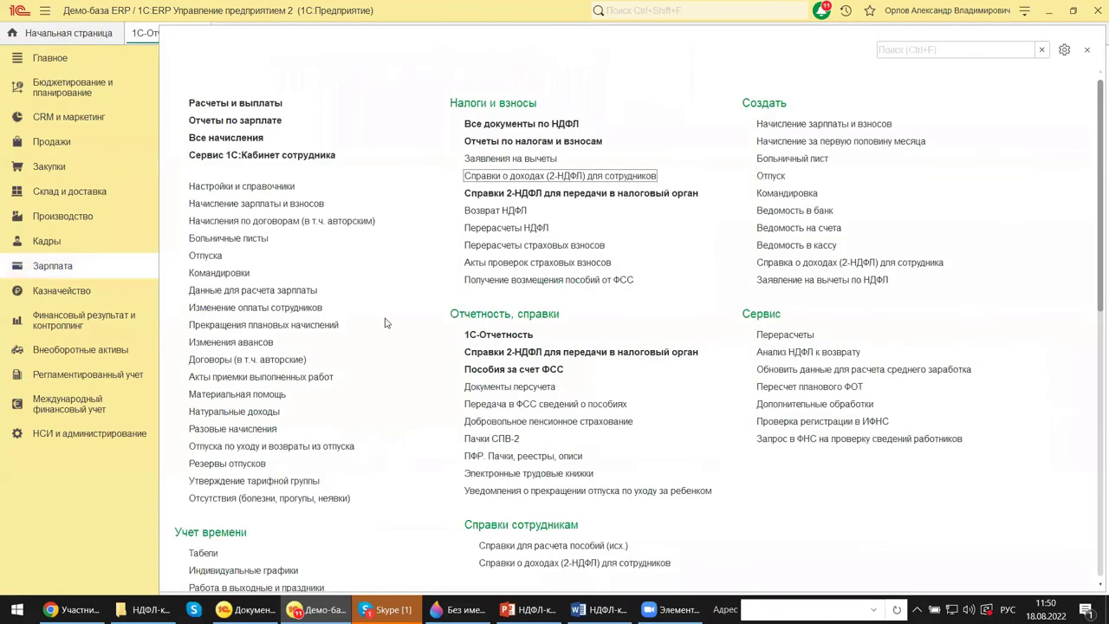
scroll(598, 423, "down", 4)
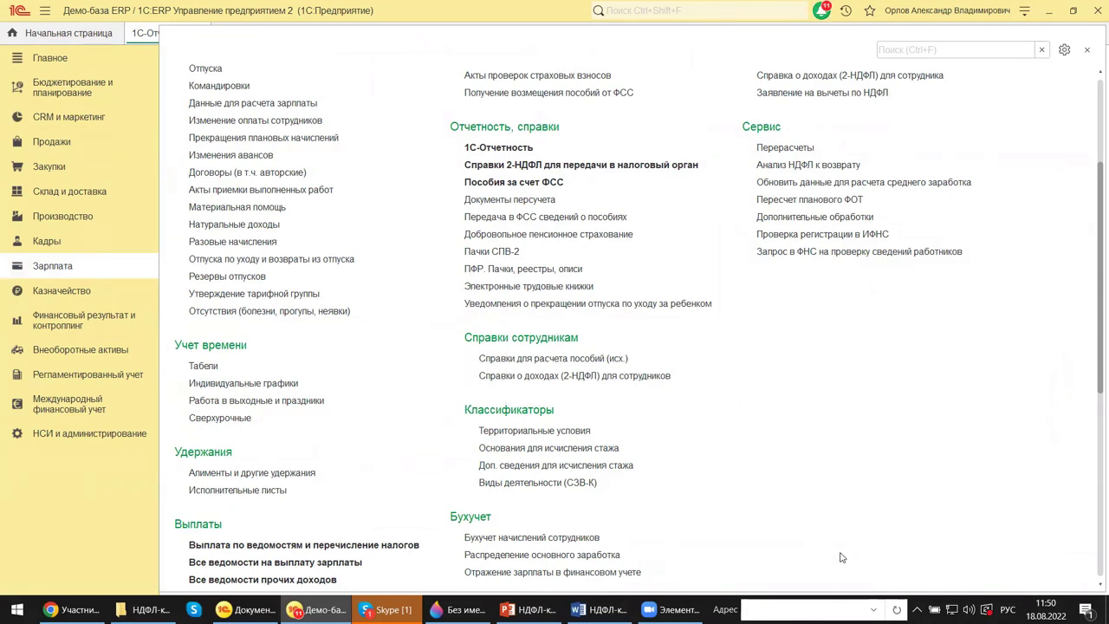
scroll(840, 557, "down", 1)
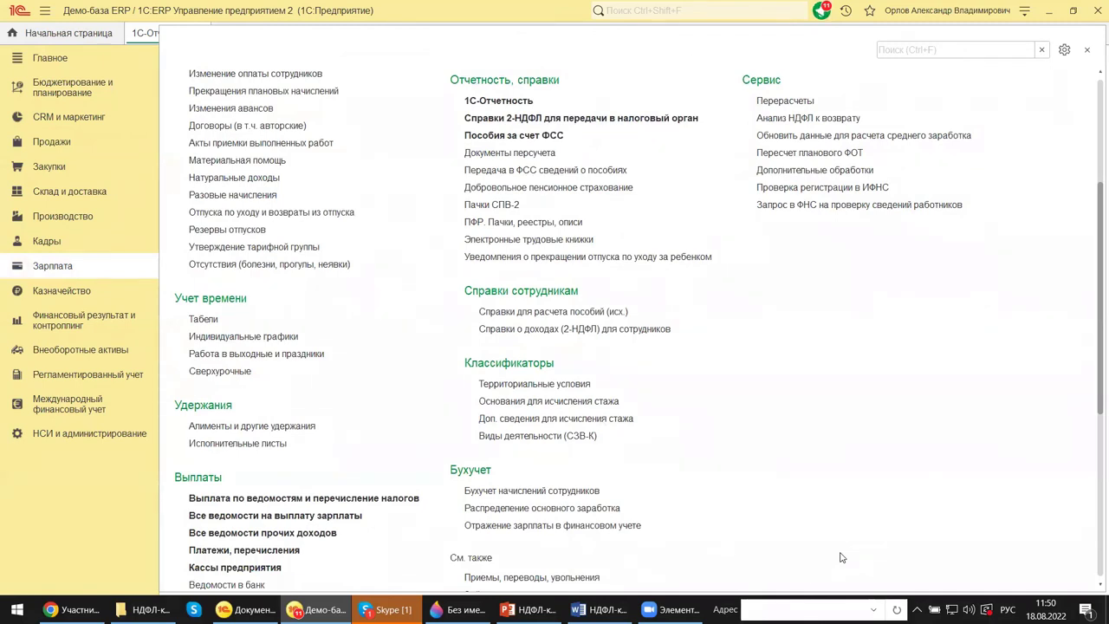
scroll(839, 557, "up", 5)
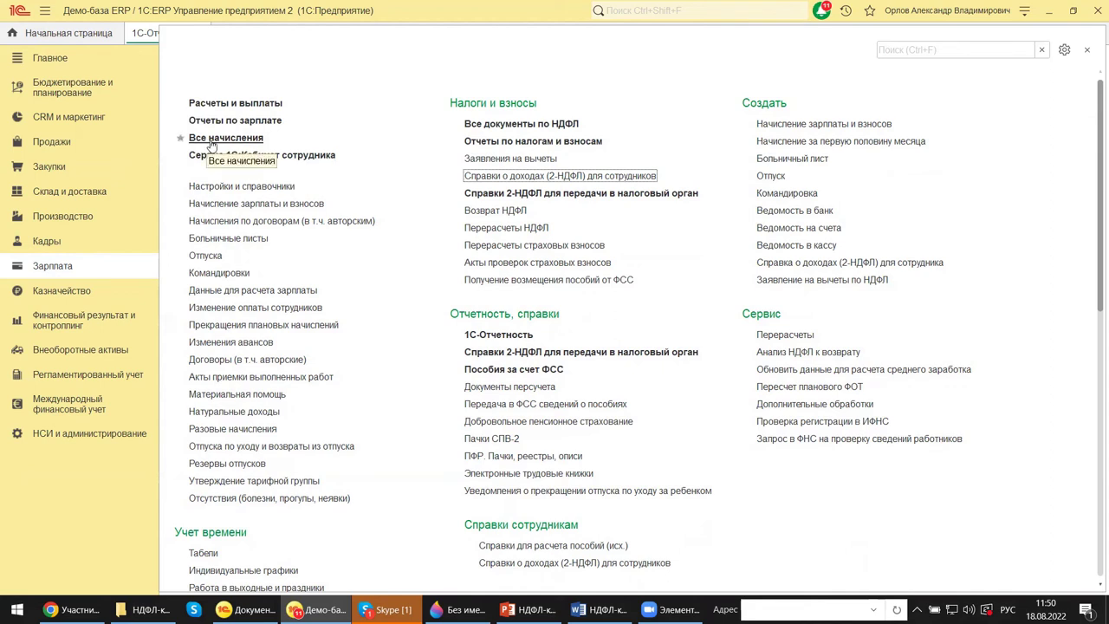
left_click(210, 122)
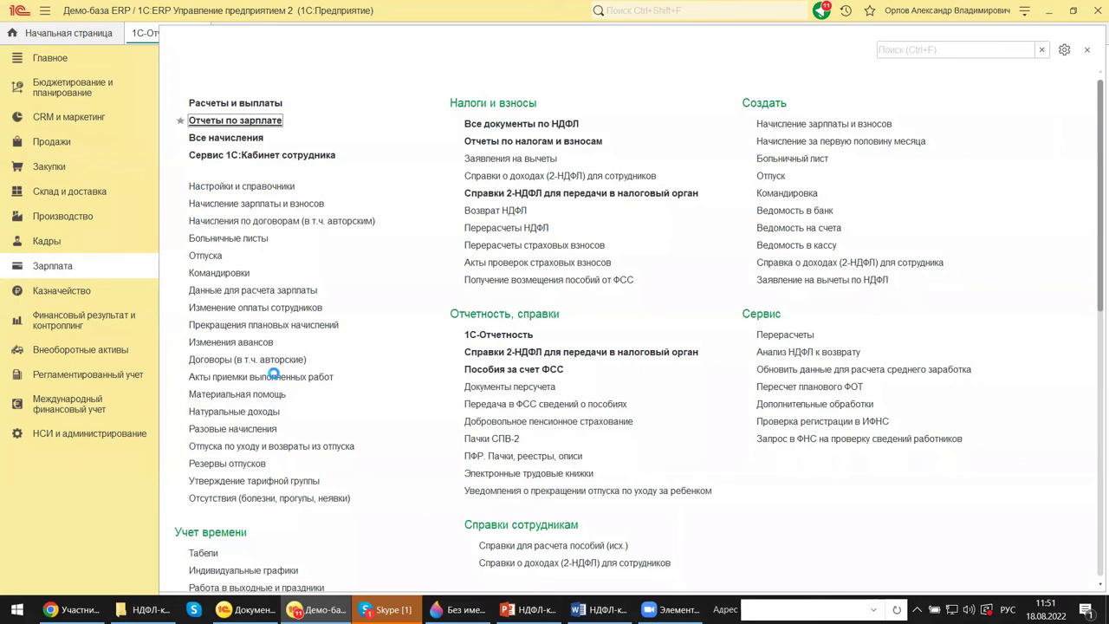
key("Return")
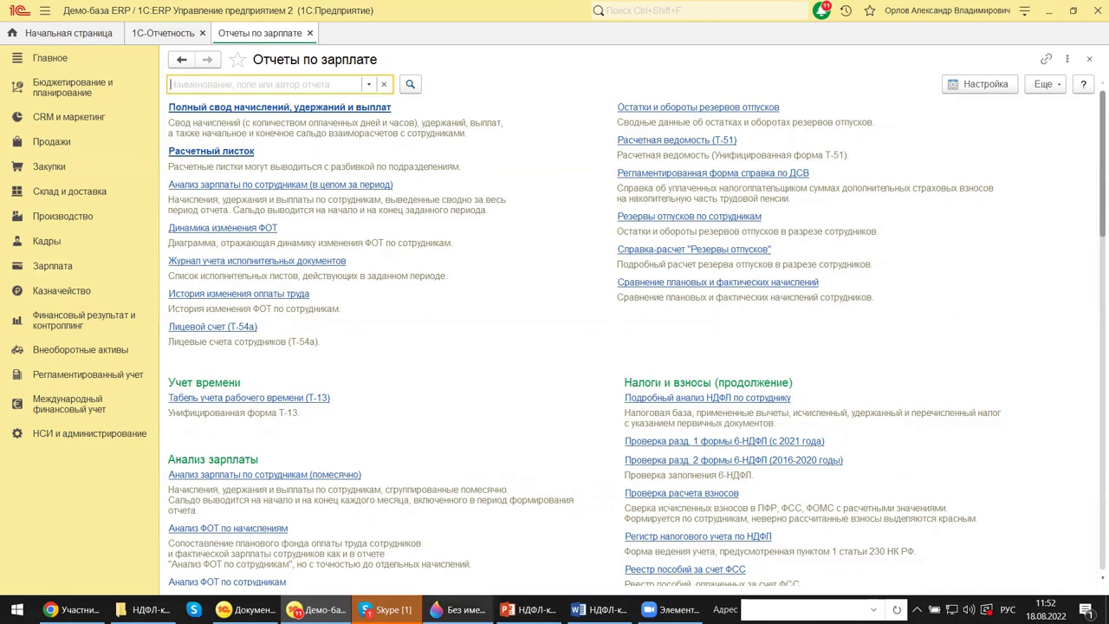
mouse_move(459, 609)
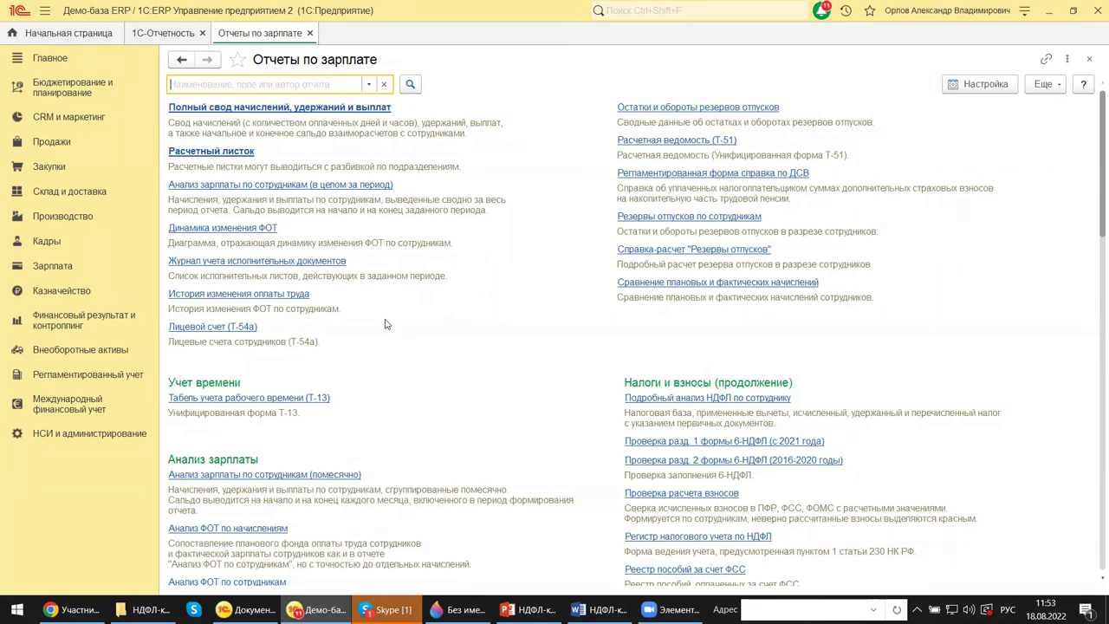
Look through the salary reports from Учет времени to Налоги и взносы, including the НДФЛ group of reports
scroll(386, 323, "down", 5)
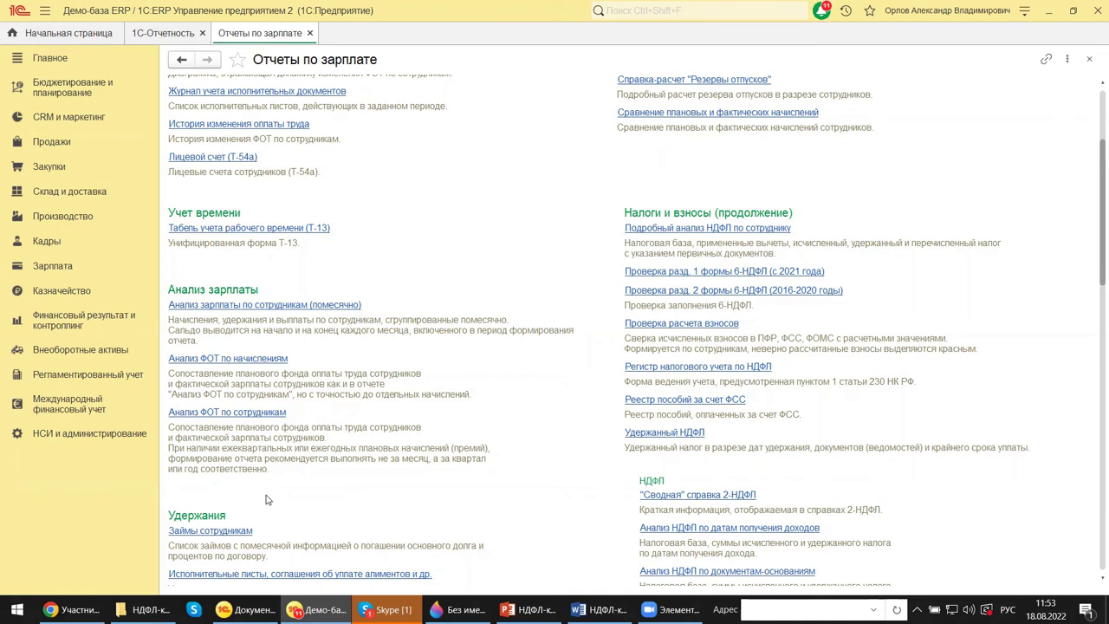
scroll(269, 492, "down", 2)
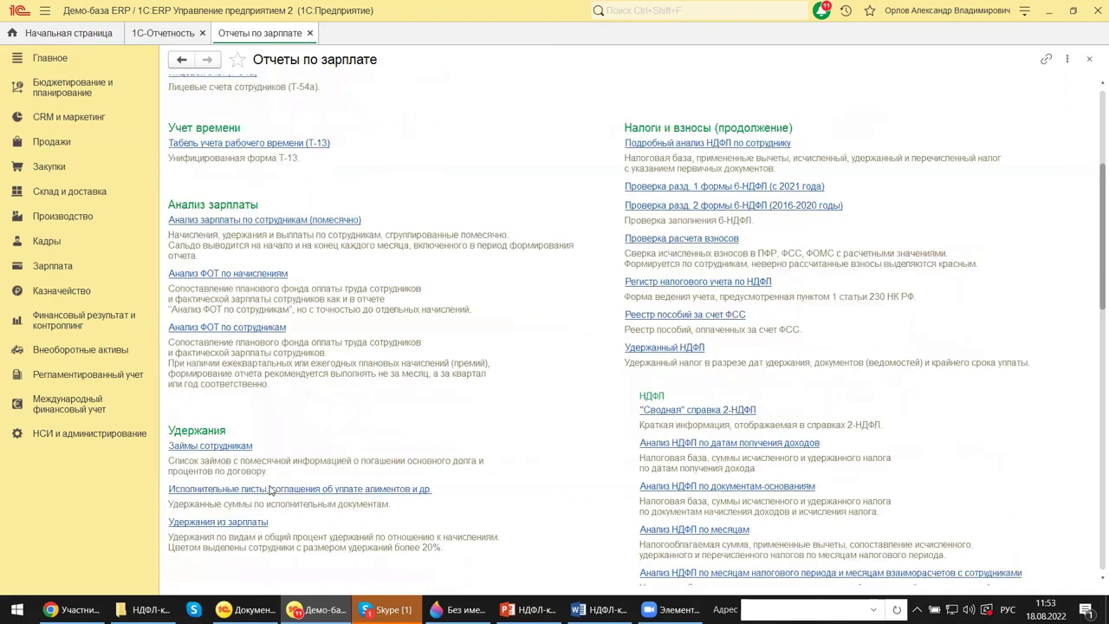
scroll(270, 490, "down", 8)
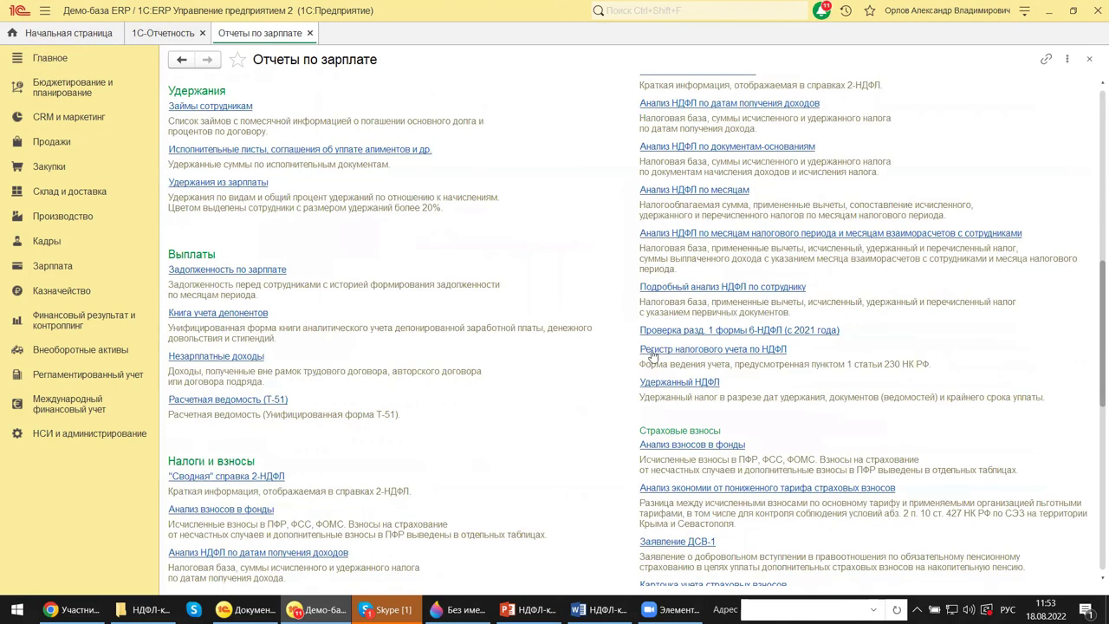
Review the Регламентированные отчеты list from Регламентированный учет, and close both it and the salary reports page
left_click(119, 374)
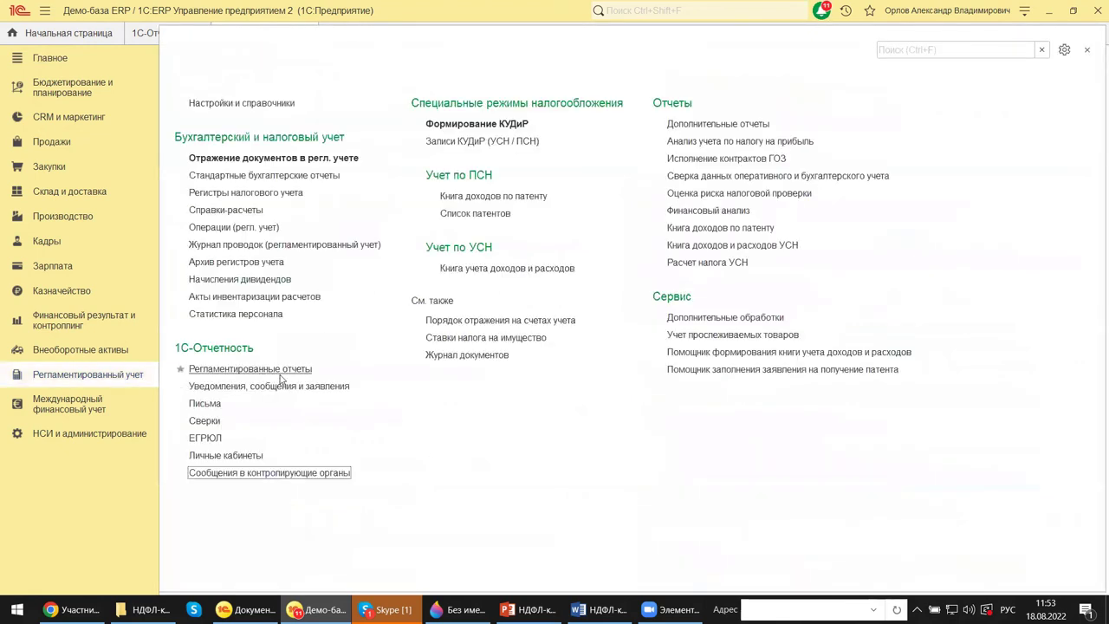
left_click(270, 369)
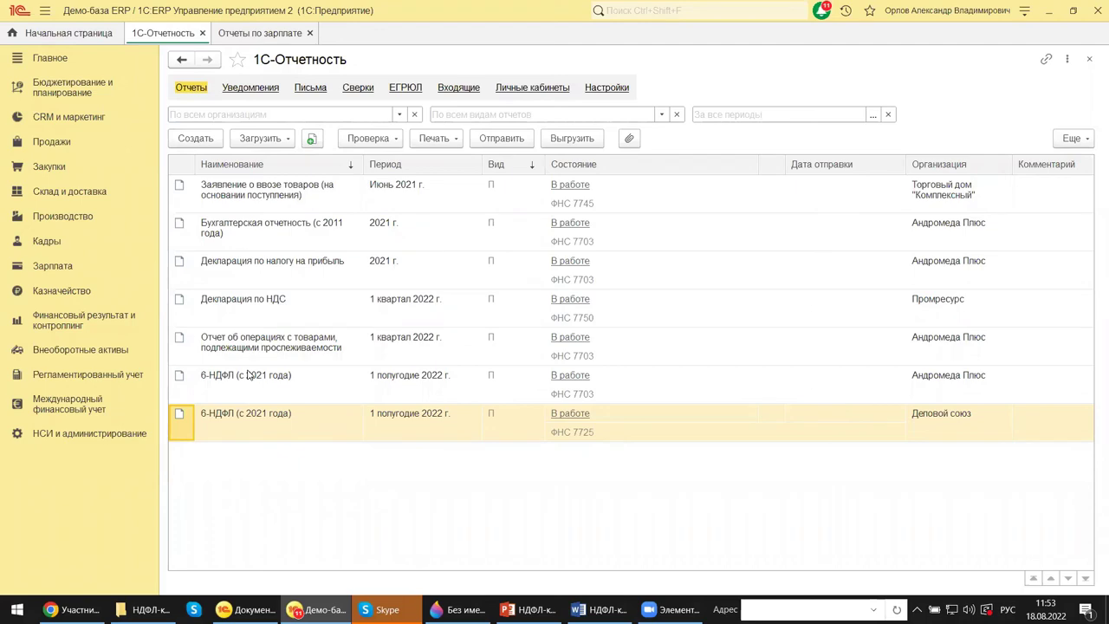
left_click(1091, 60)
left_click(1091, 60)
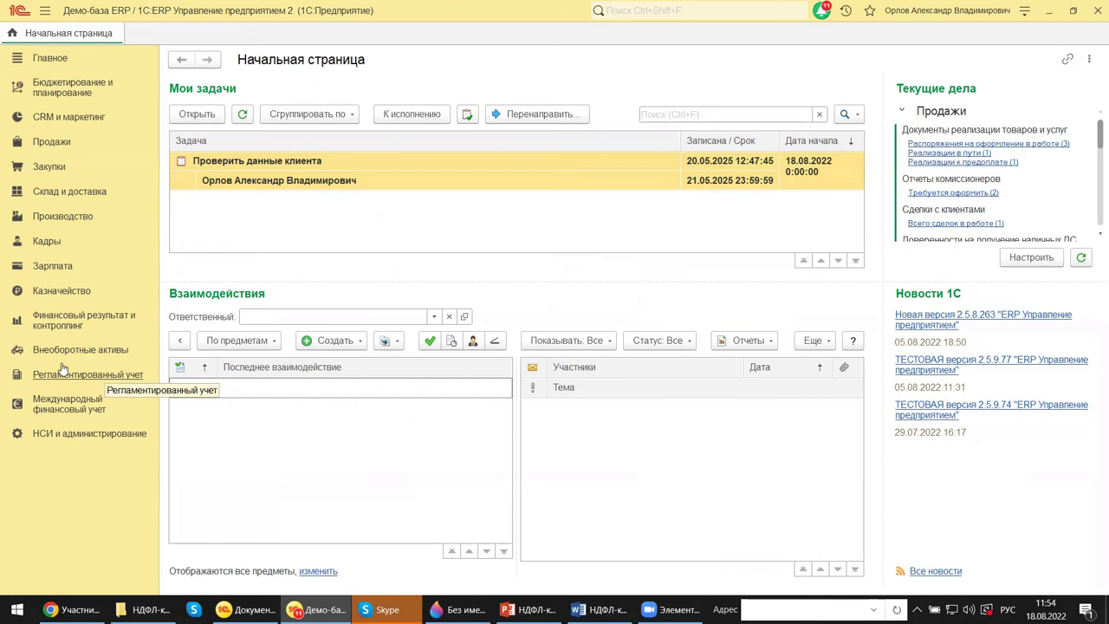
Open the Кадры settings from НСИ и администрирование and examine the Кадровый учет options down to Штатное расписание
left_click(45, 434)
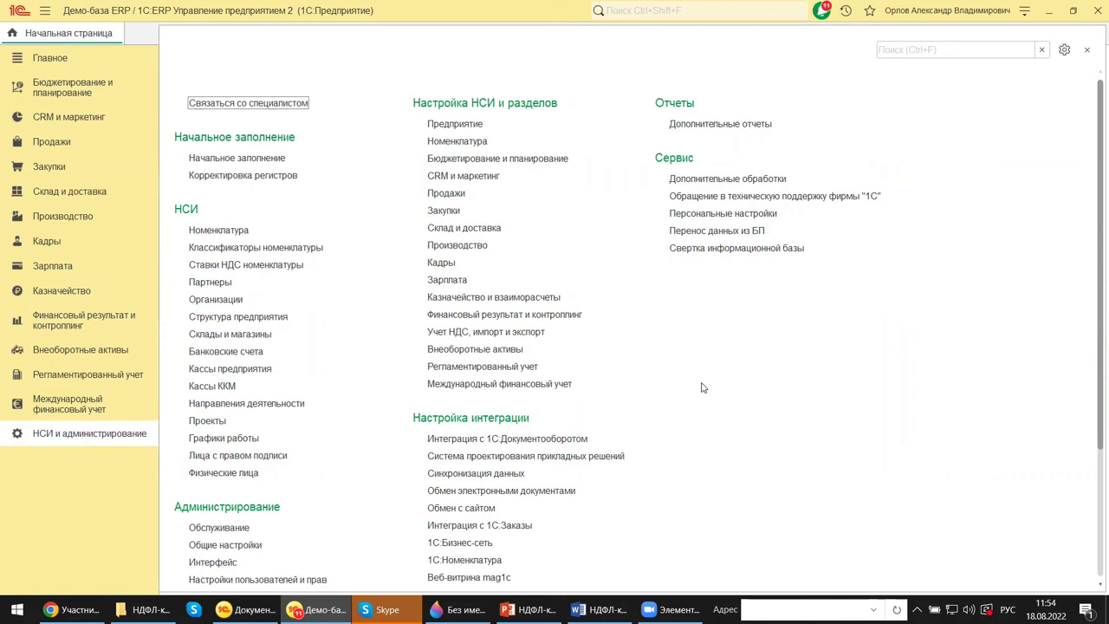
left_click(447, 268)
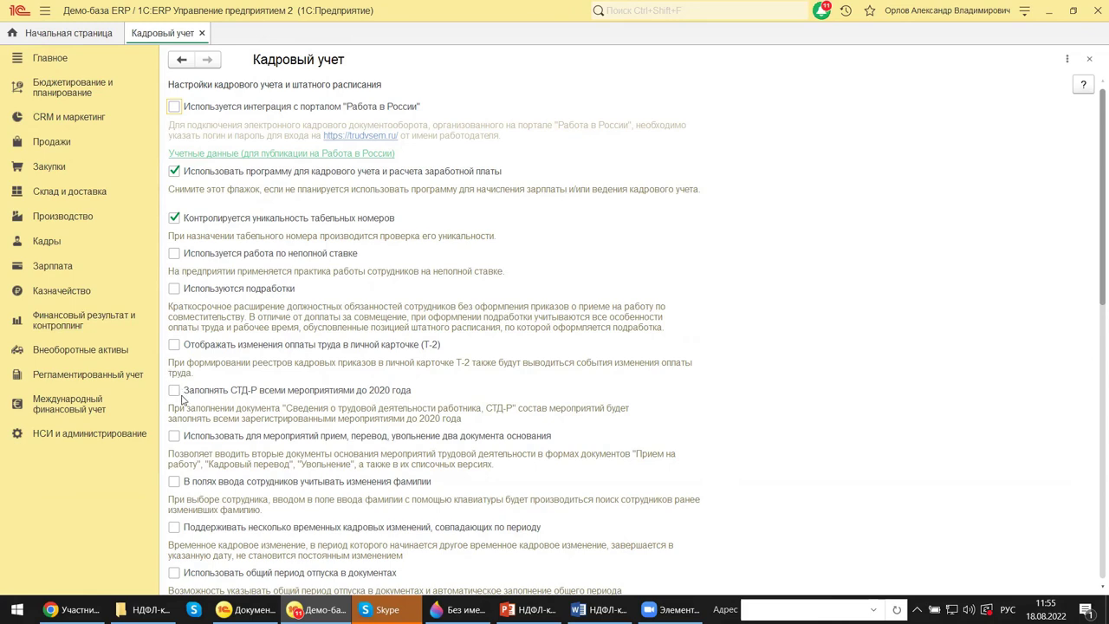
scroll(183, 401, "down", 4)
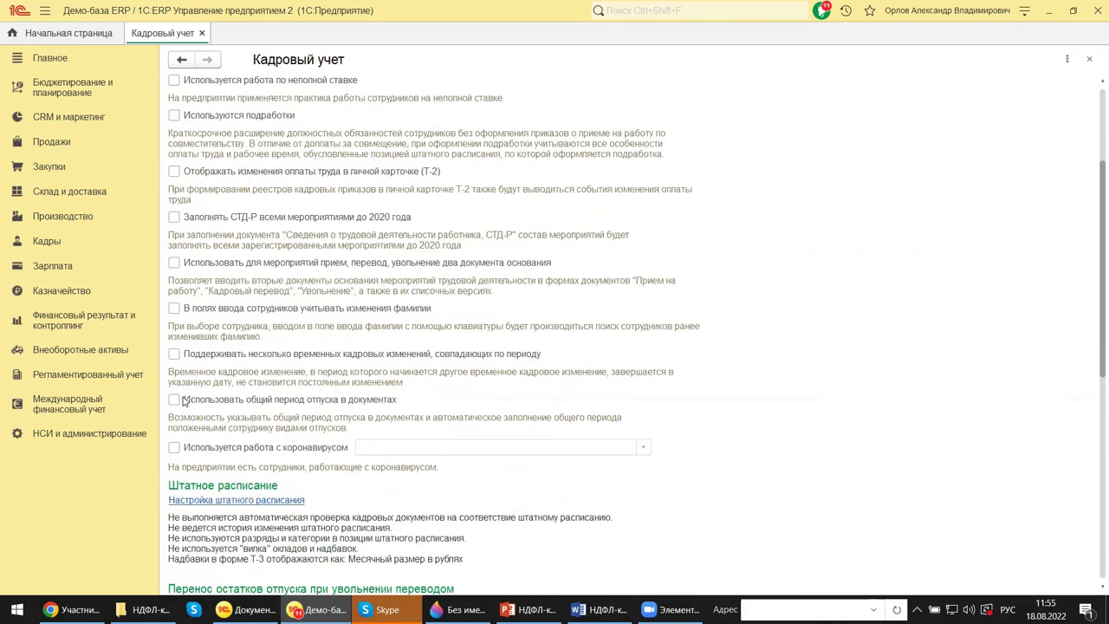